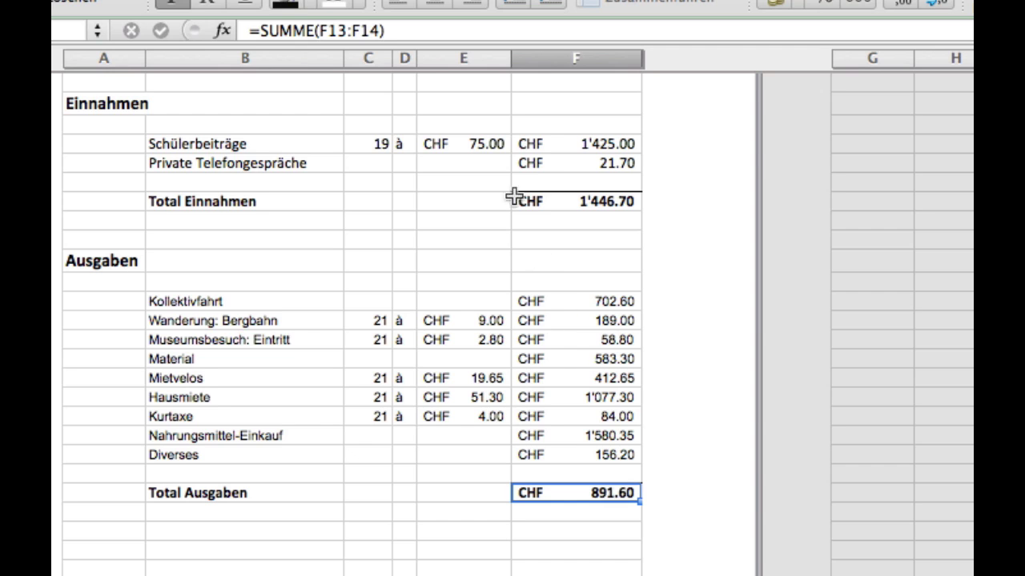
- Extend the Total Ausgaben sum to =SUMME(F13:F21) so it shows CHF 4'844.20
click(351, 30)
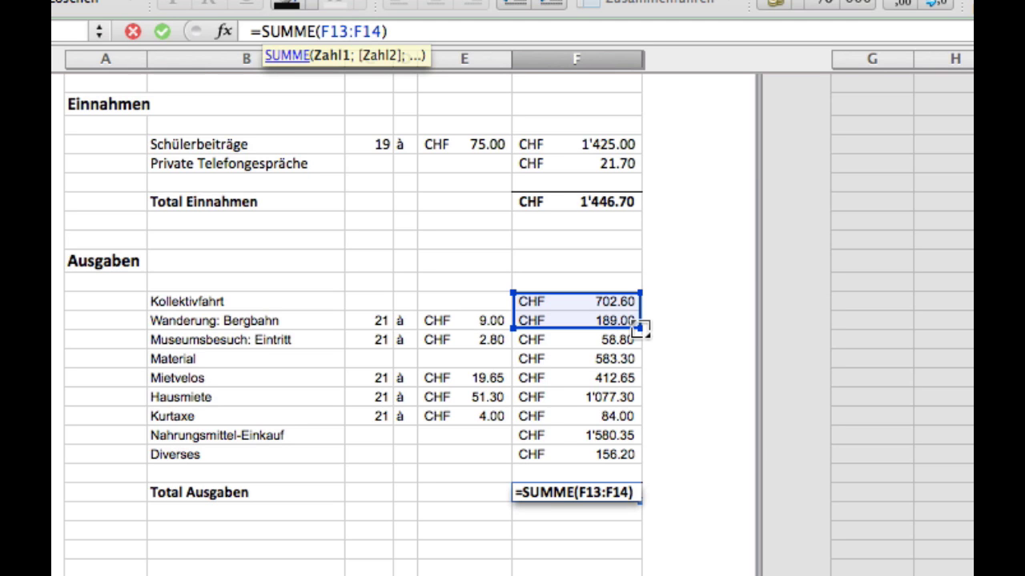
drag(643, 328, 632, 459)
key(Return)
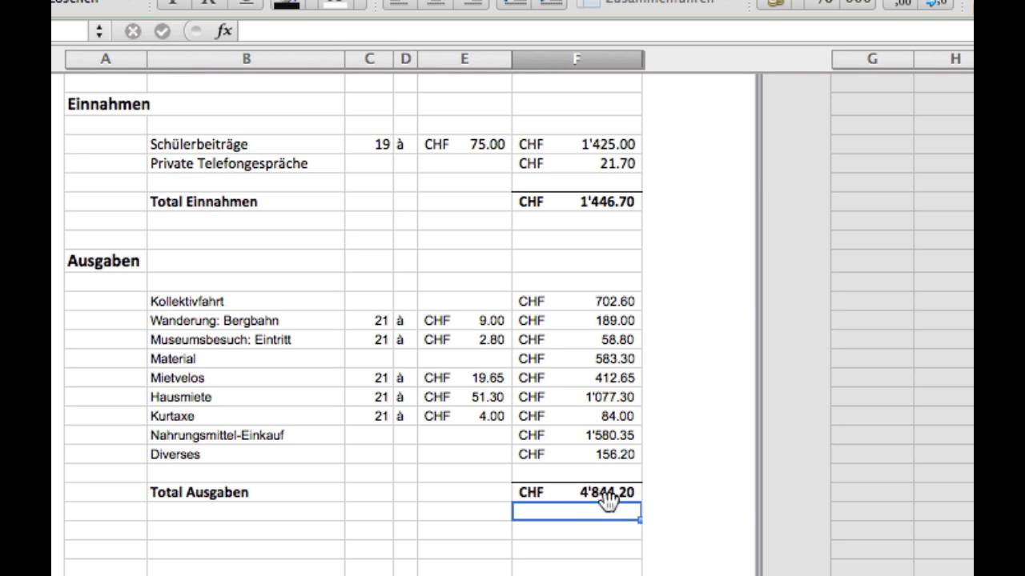
- Enter the row label 'Ausgabenüberschuss' in B25
click(293, 531)
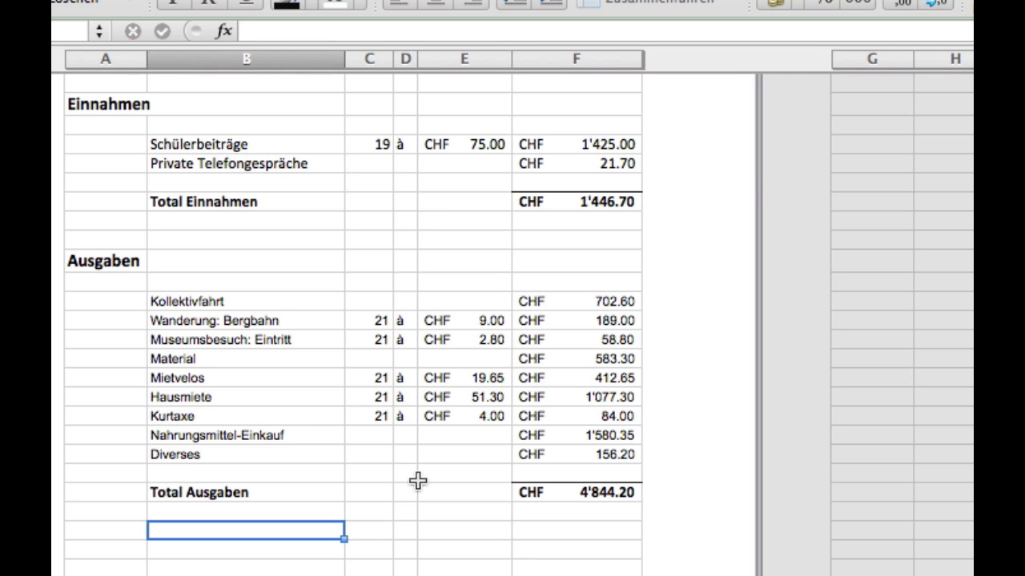
text(Ausa)
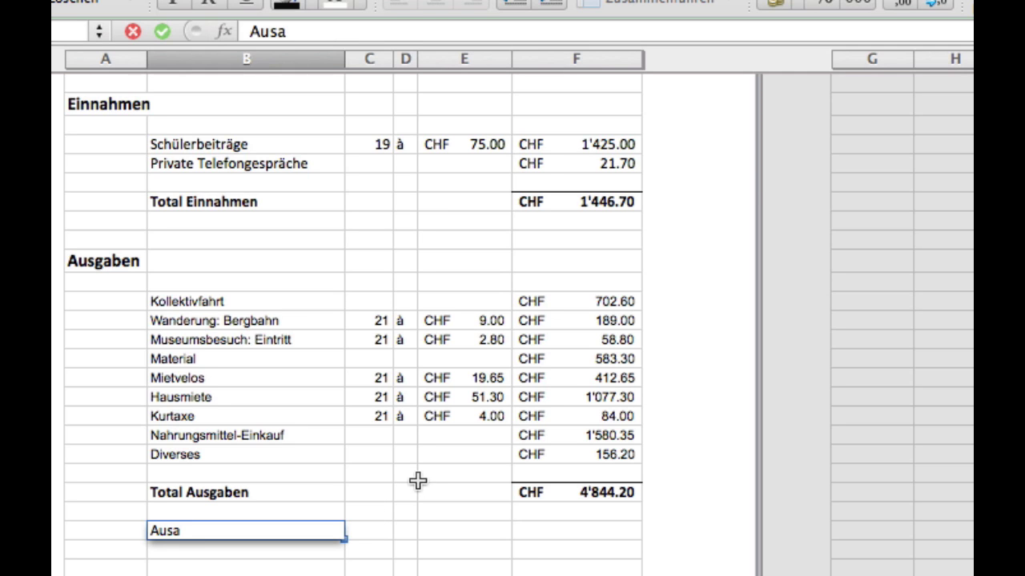
key(BackSpace)
text(gaben)
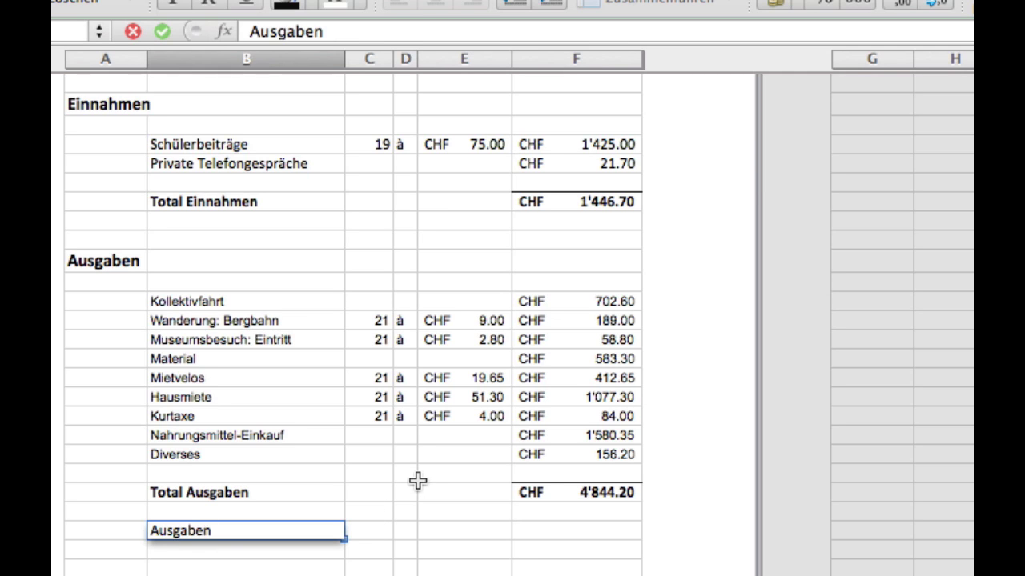
text(überschuss)
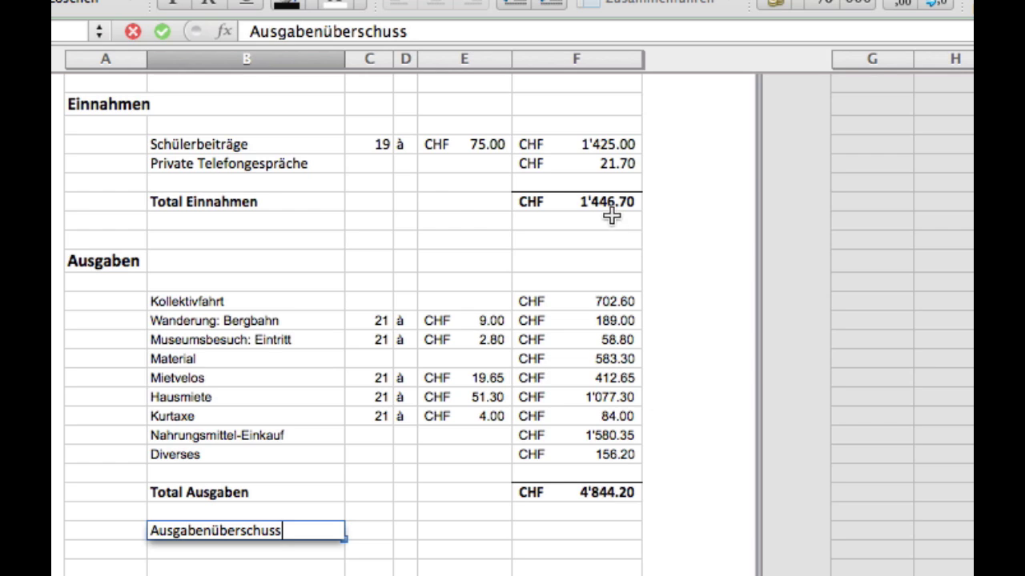
- Enter =F23-F8 in F25 to show the surplus of CHF 3'397.50
click(560, 530)
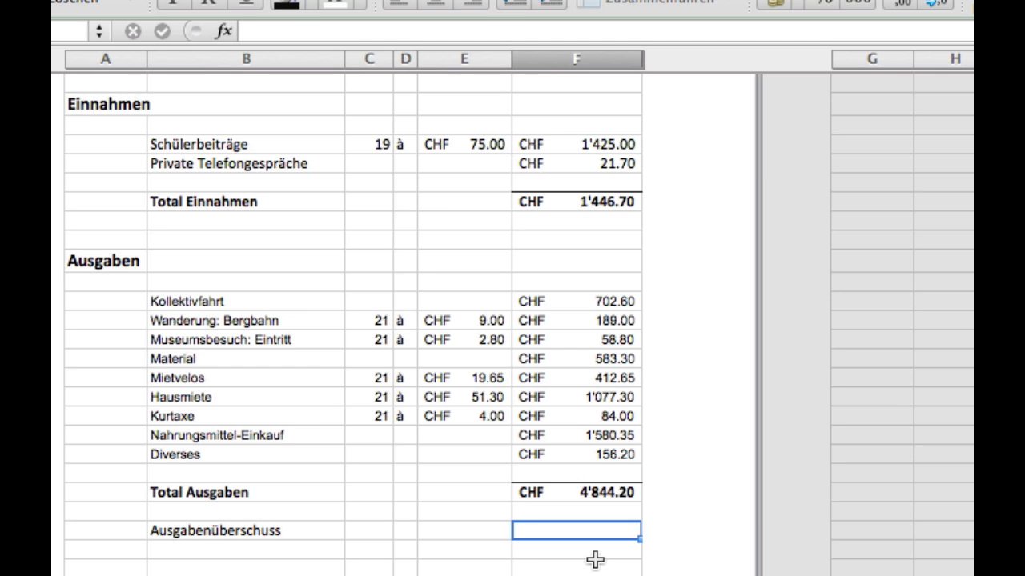
text(=)
click(604, 491)
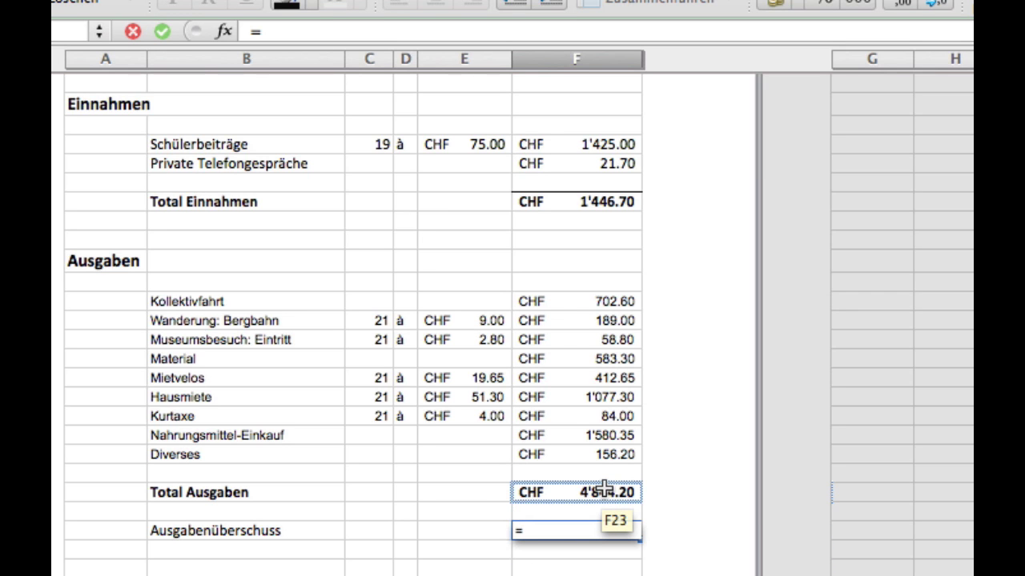
click(604, 490)
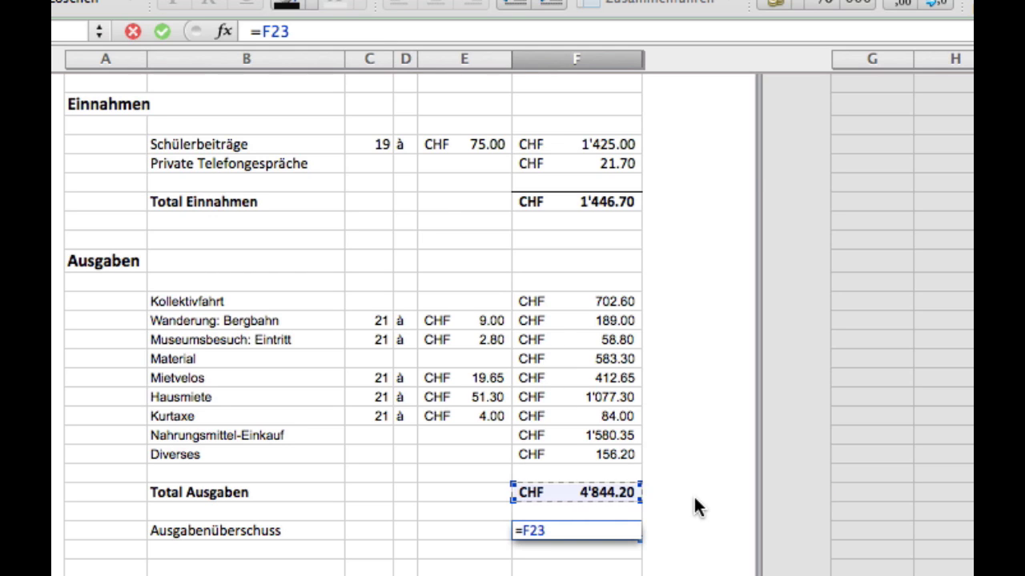
text(-)
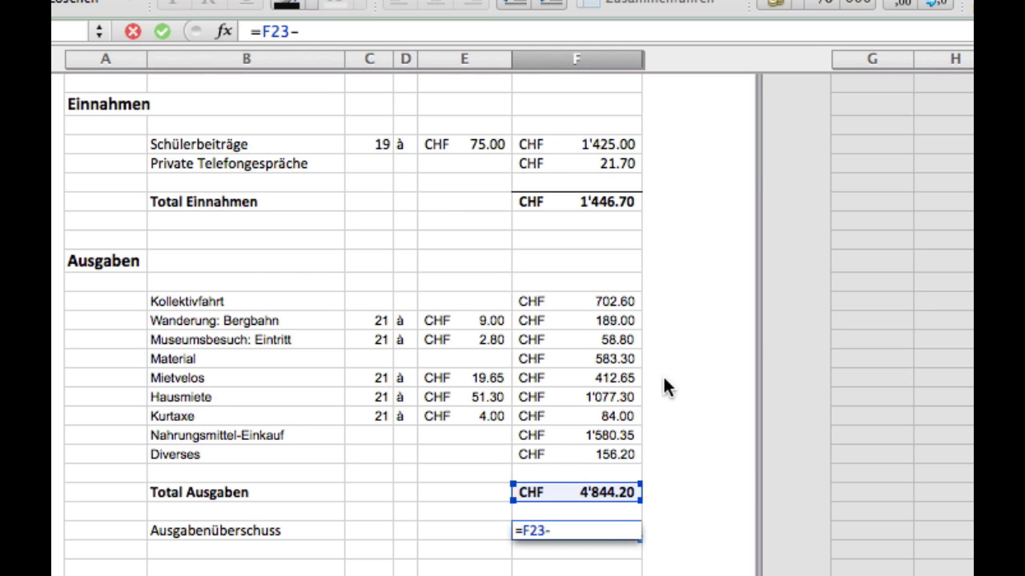
click(604, 202)
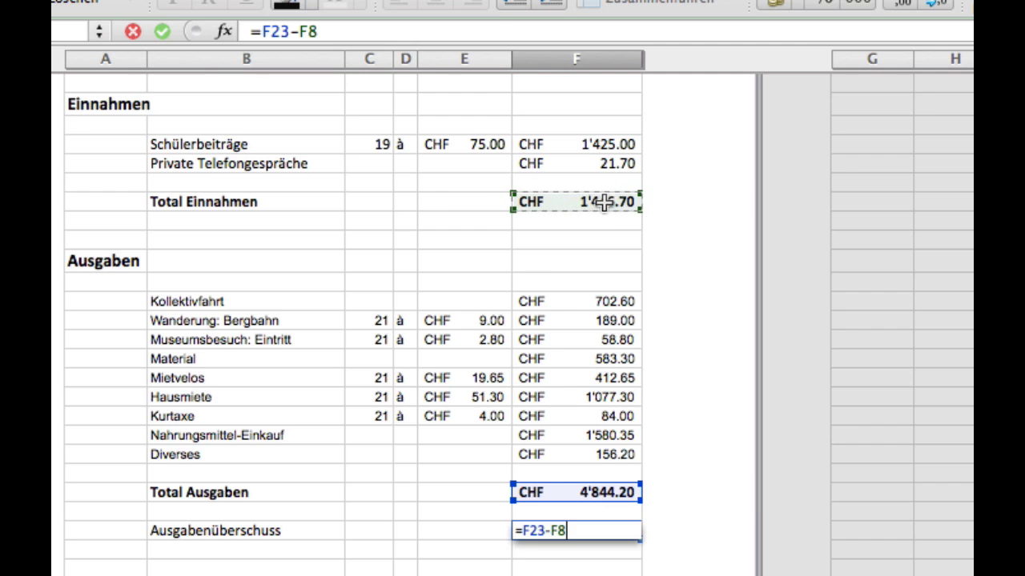
key(Return)
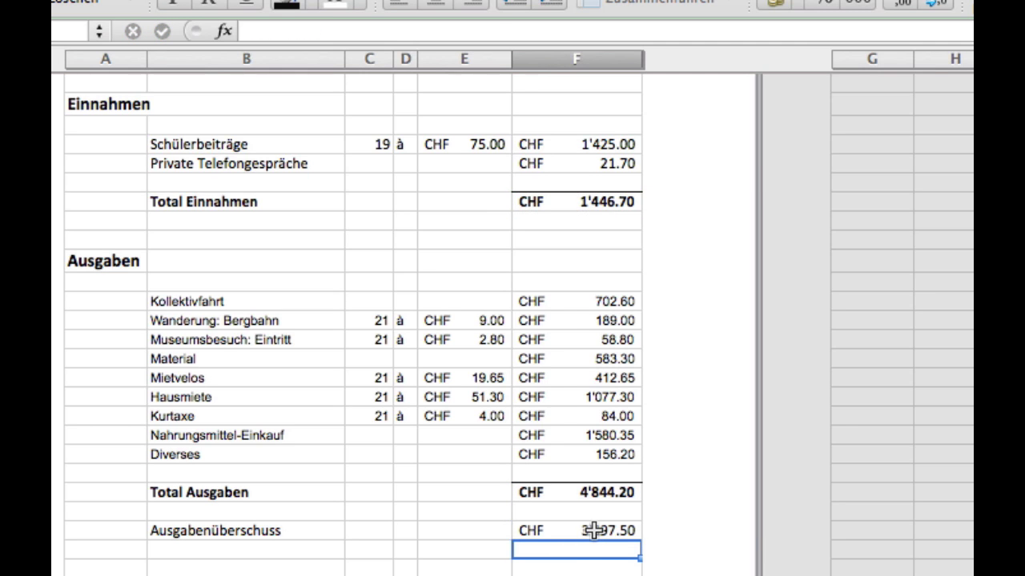
- Give the CHF 3'397.50 surplus cell in F25 a grey fill
click(594, 531)
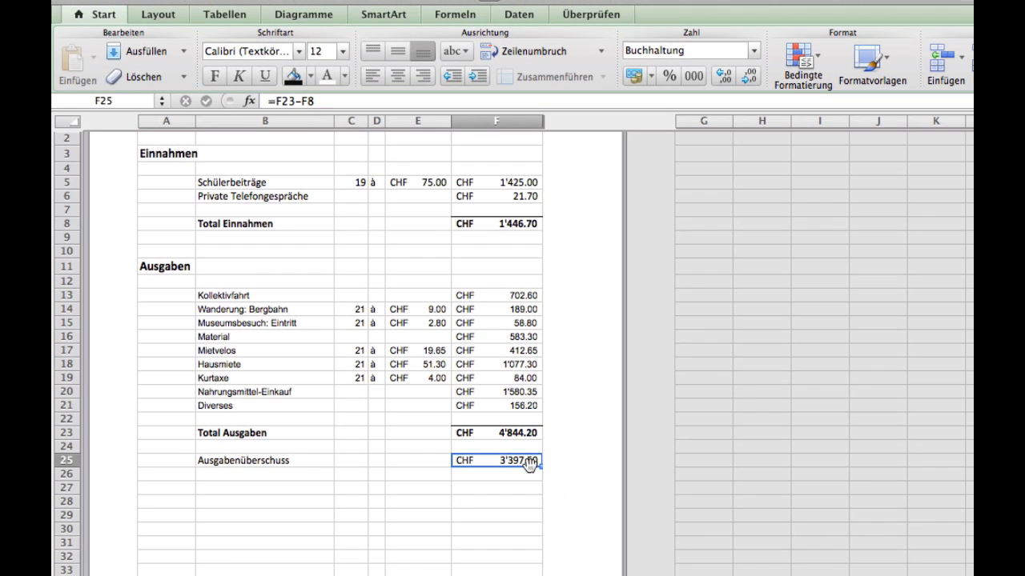
click(311, 77)
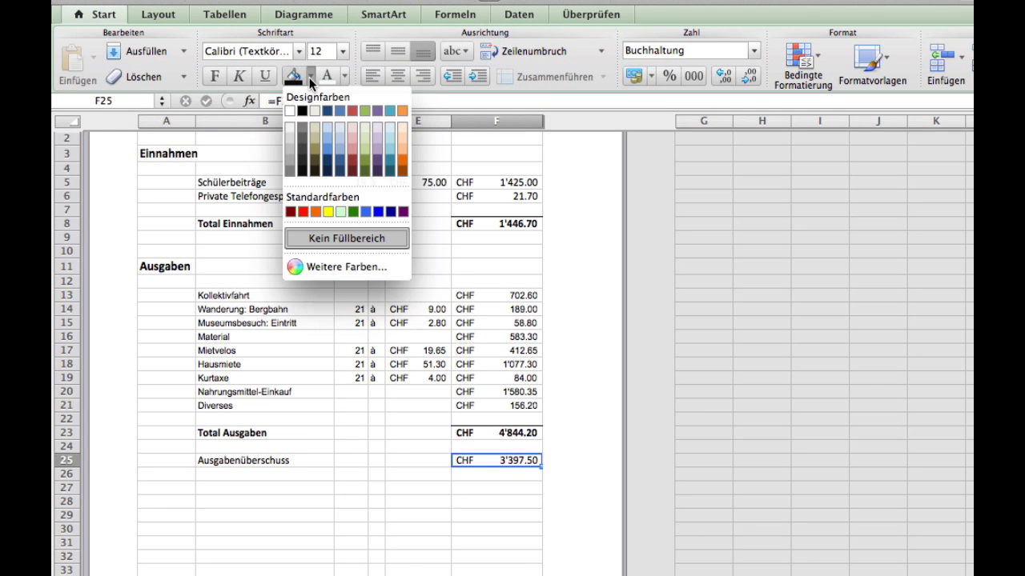
click(290, 147)
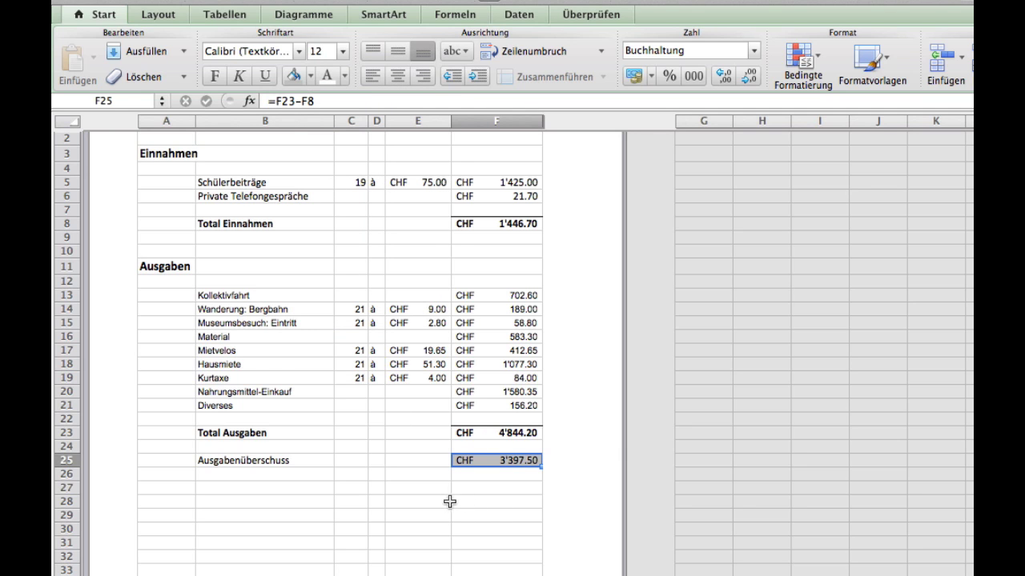
click(295, 490)
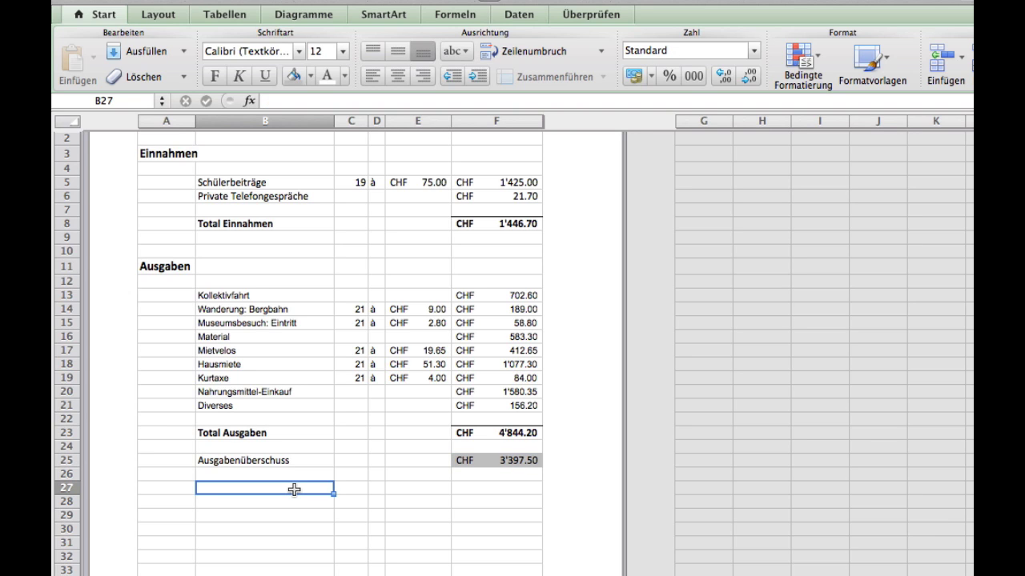
- Label B27 'Kosten pro SchülerIn' and enter =F25/C5 in F27, giving CHF 178.82
text(Kost)
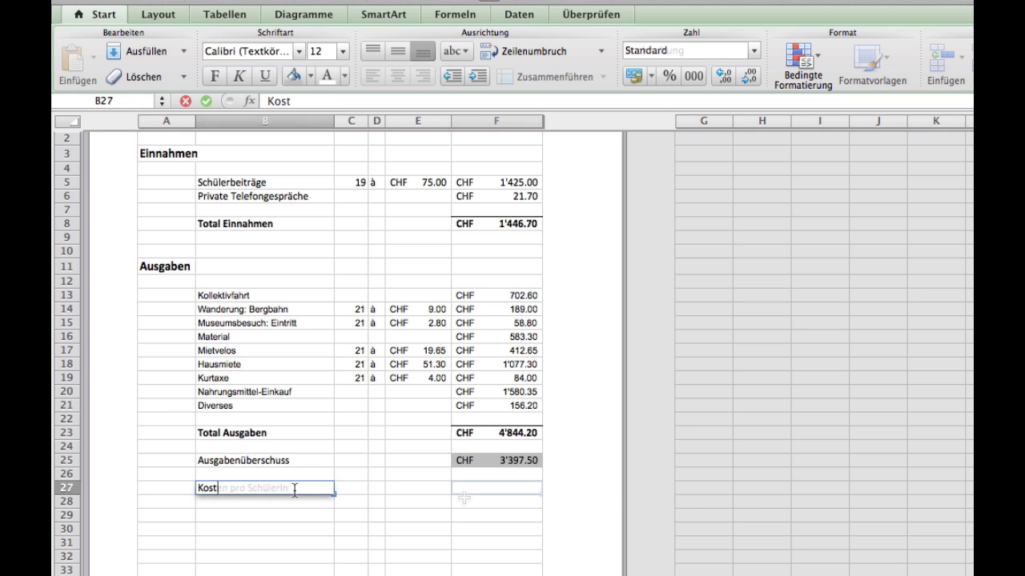
text(en pro SchülerIn)
click(502, 486)
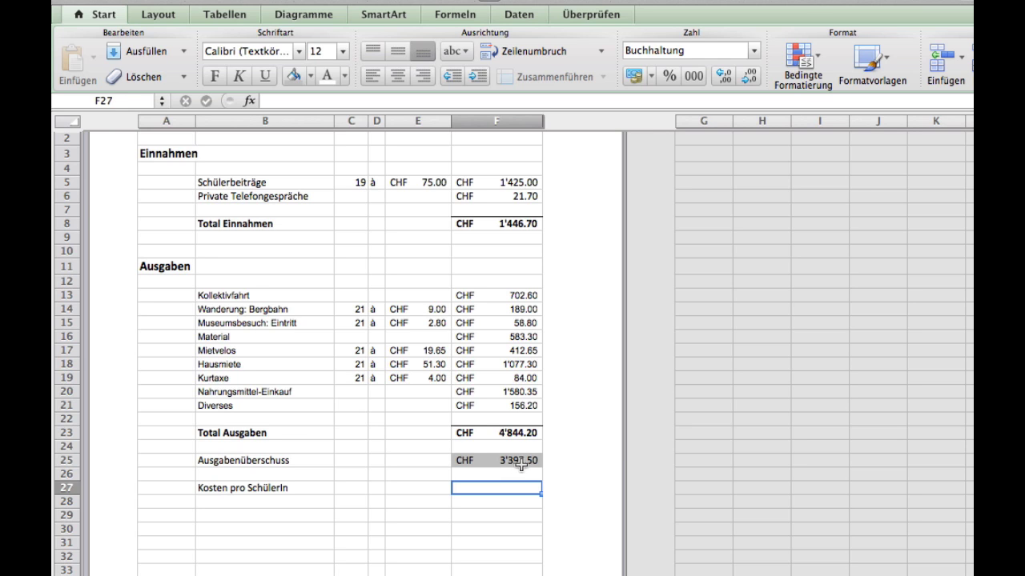
text(=)
click(520, 464)
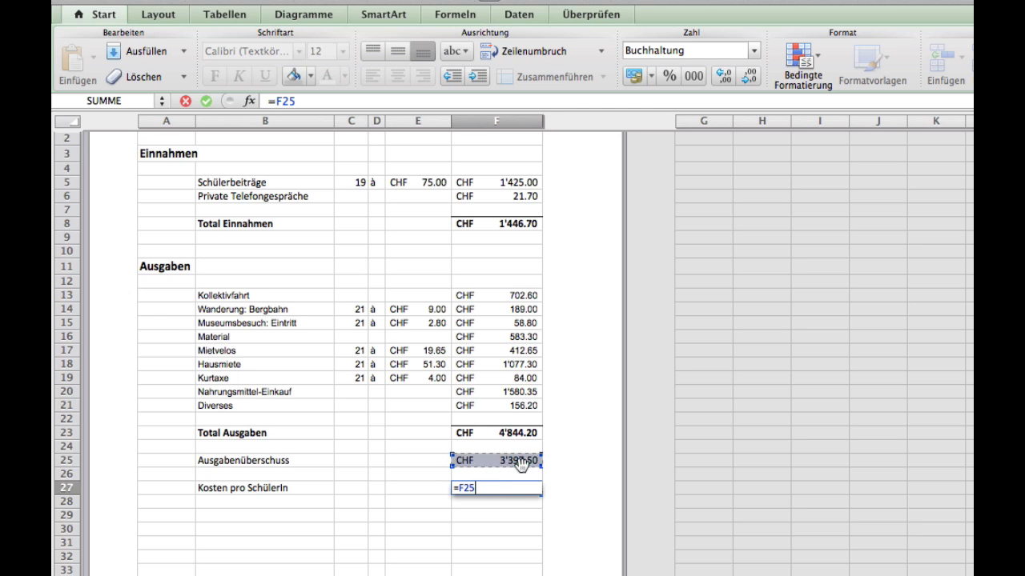
click(520, 465)
text(/)
click(361, 184)
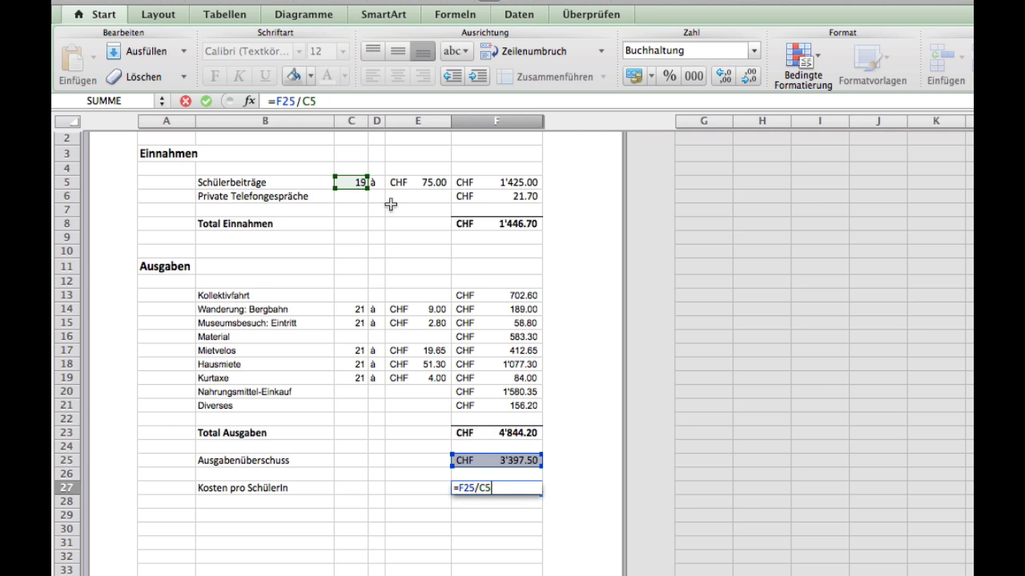
key(Return)
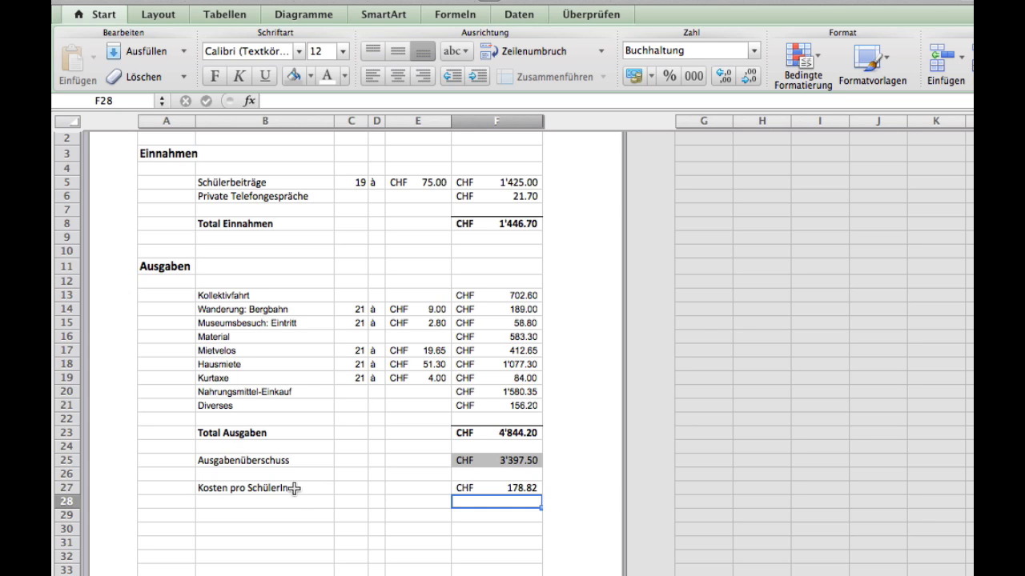
click(469, 489)
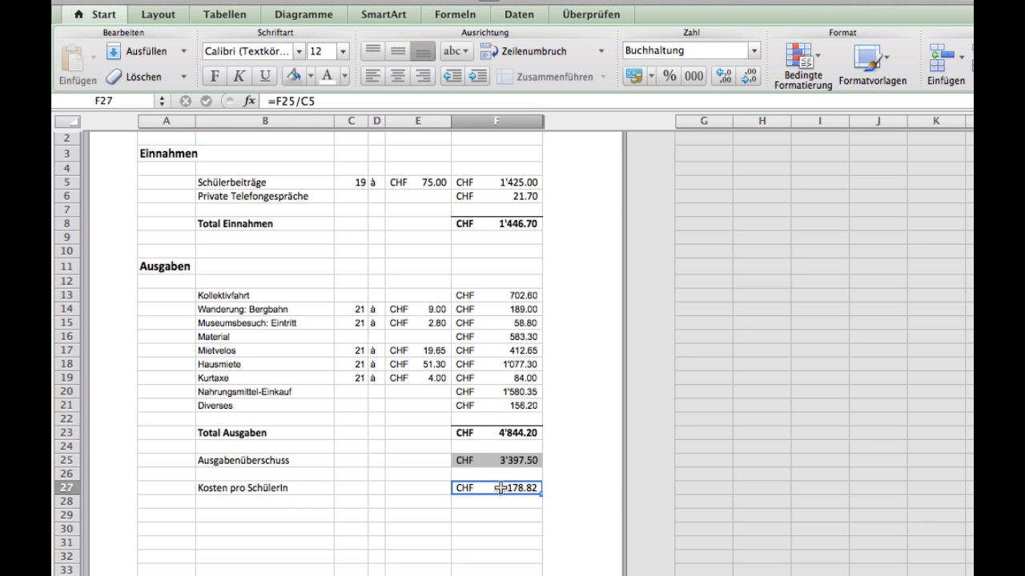
- Format the CHF 178.82 cost-per-student cell with a black fill and bold white text
click(311, 75)
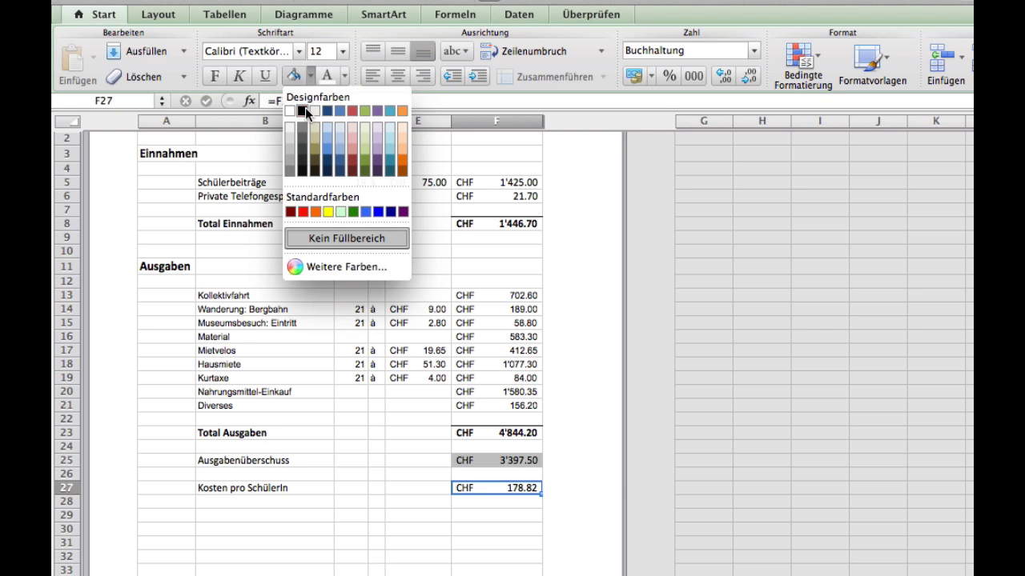
click(302, 112)
click(346, 76)
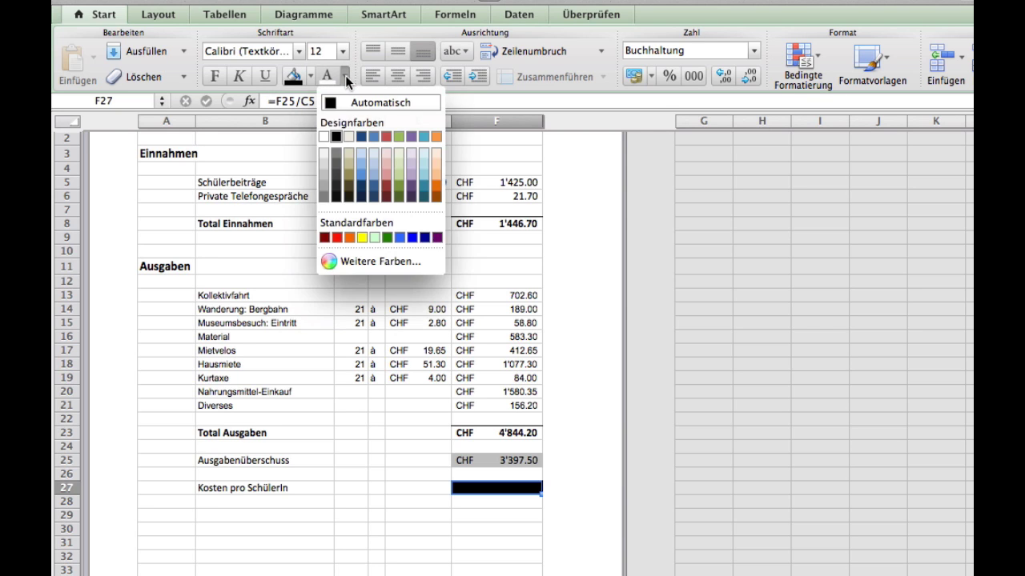
click(328, 139)
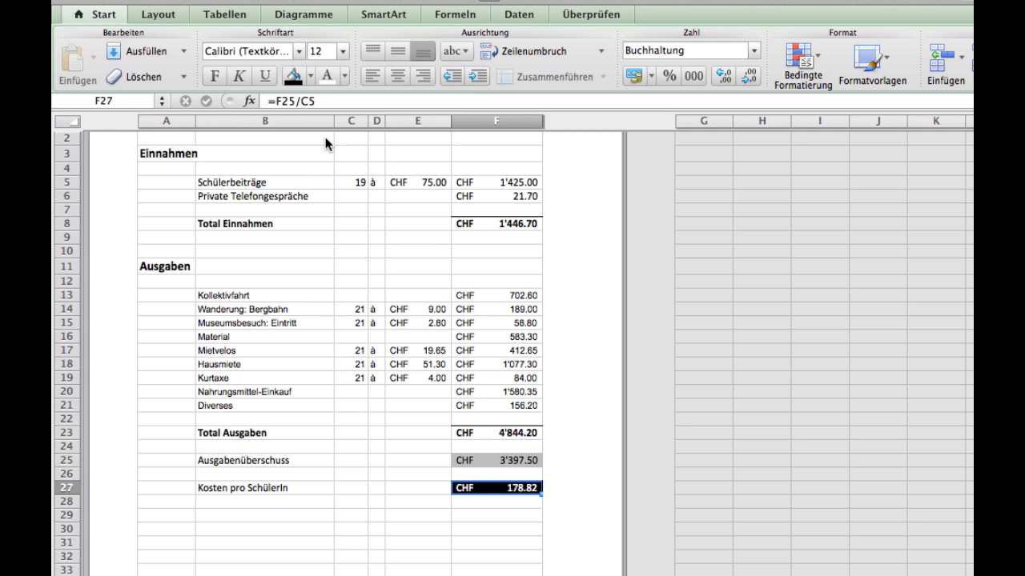
click(214, 76)
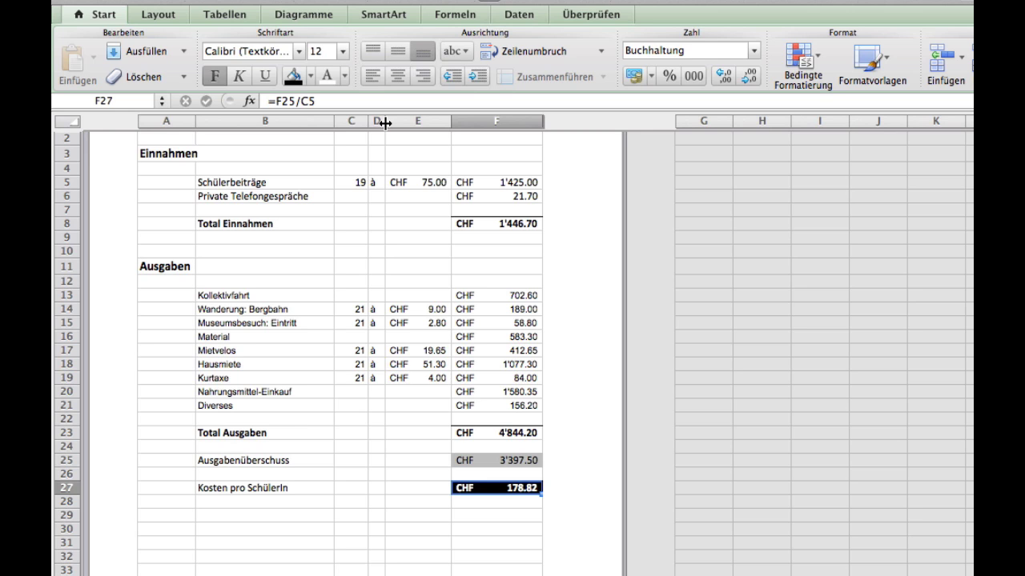
- Widen column D and centre its 'à' entries
drag(385, 123, 394, 123)
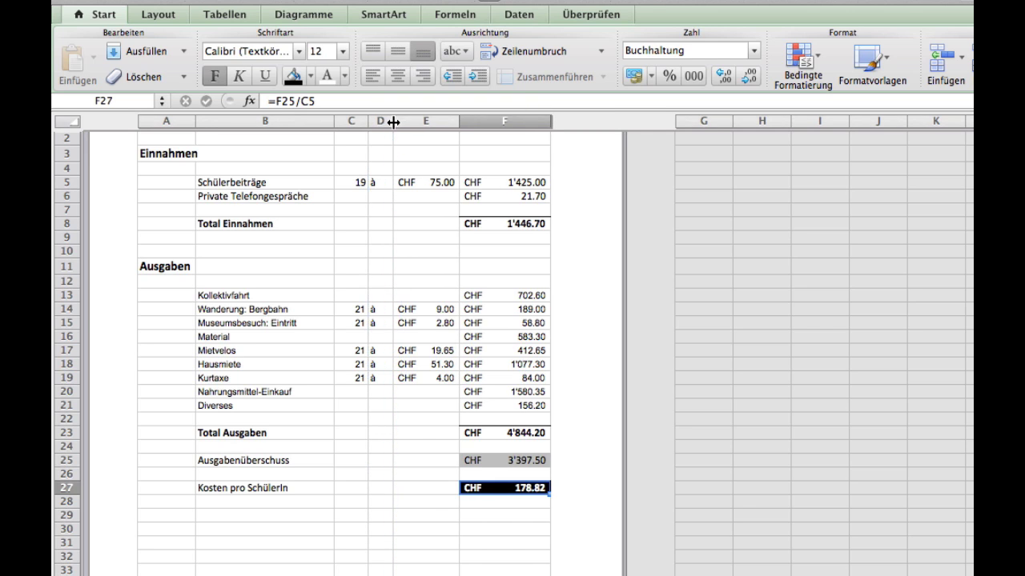
click(382, 121)
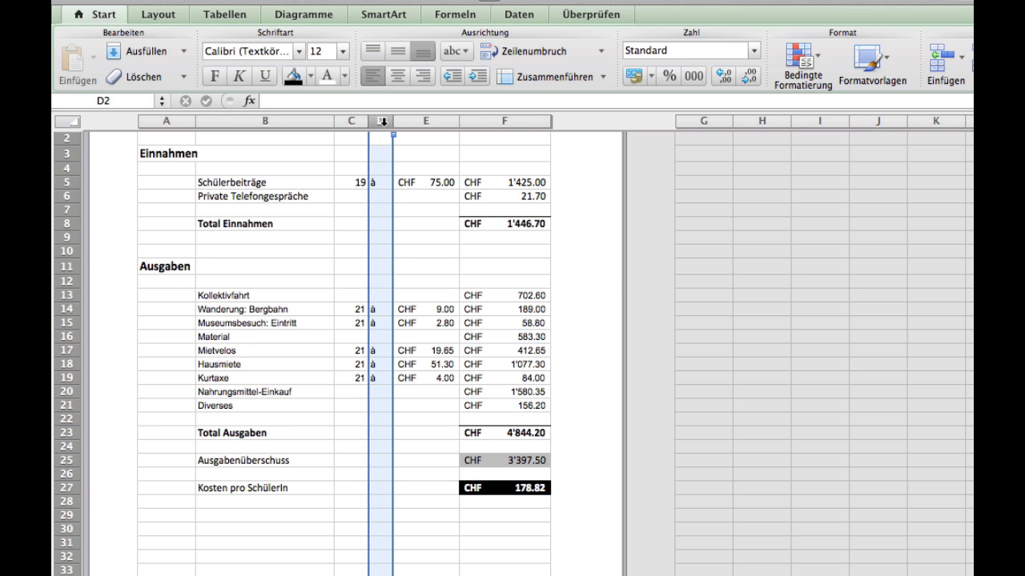
click(398, 77)
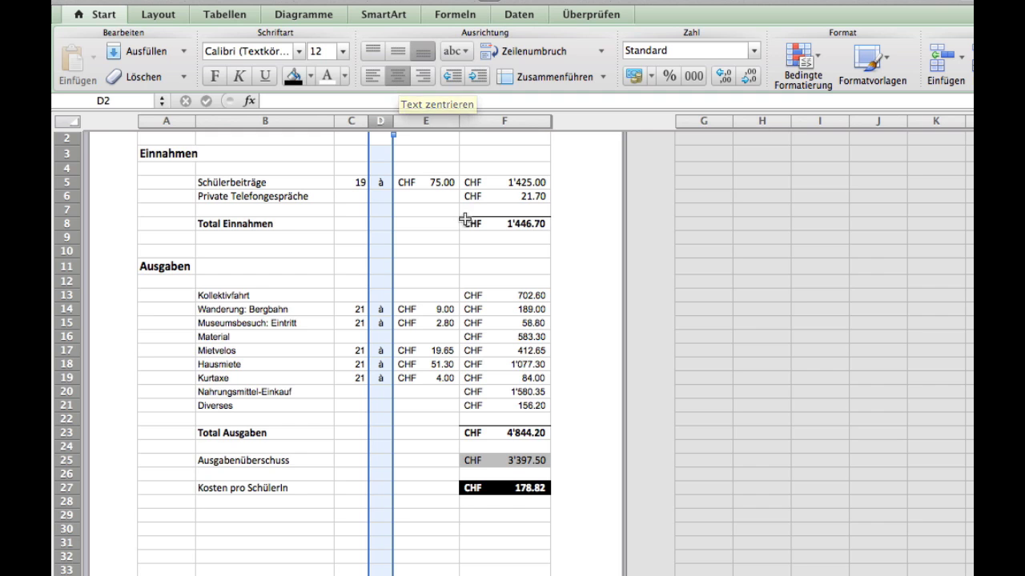
scroll(510, 424, up, 3)
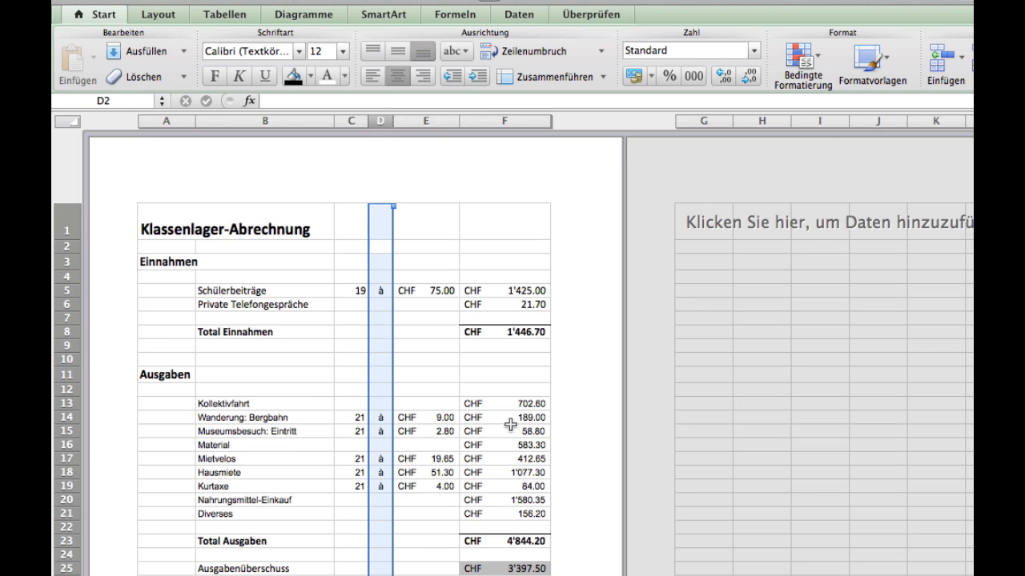
scroll(509, 424, down, 5)
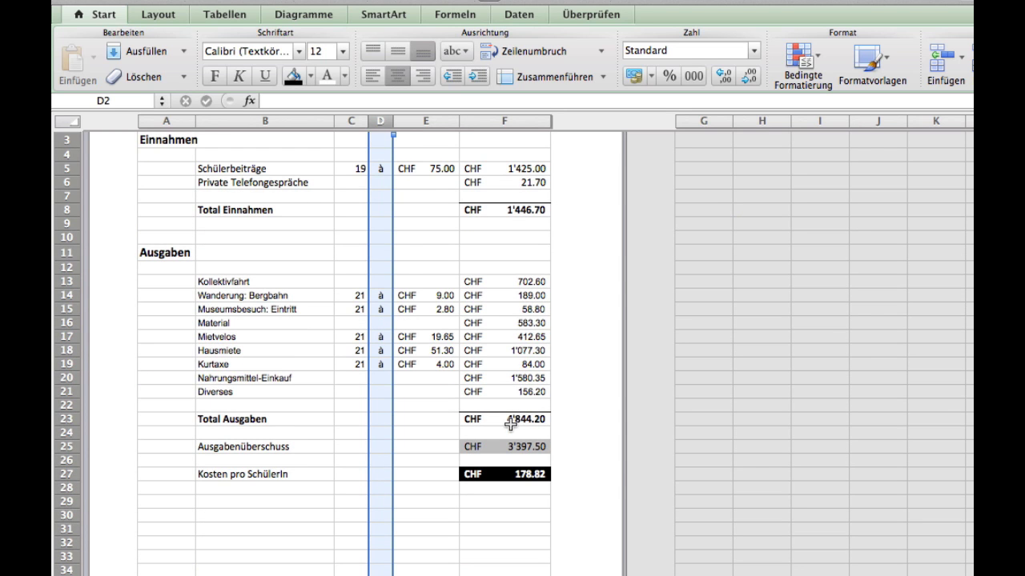